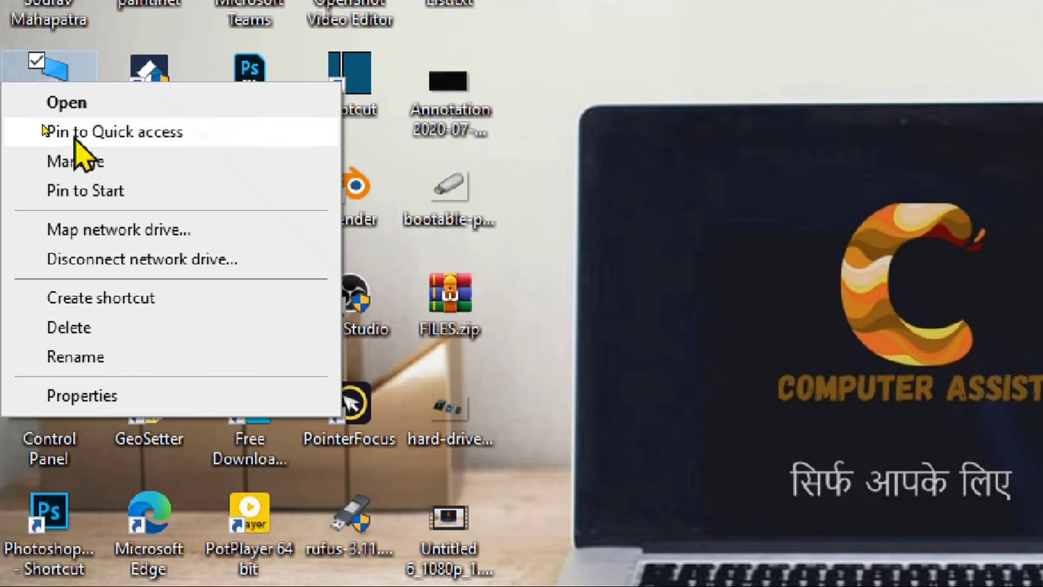
- Open Disk Management for this PC and assign drive letter E to the 7.40 GB FAT32 partition on removable Disk 1
click(127, 165)
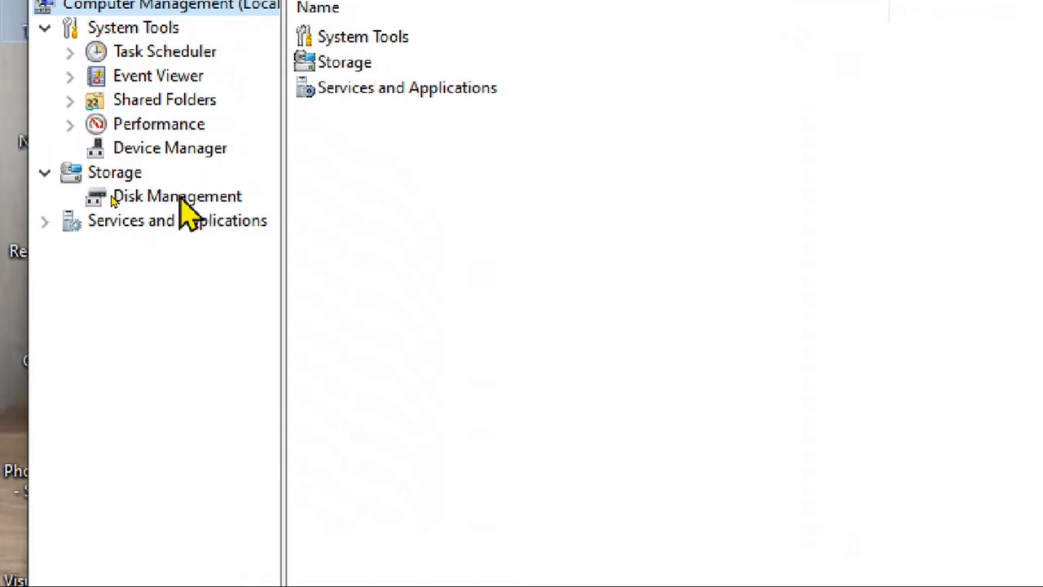
click(180, 200)
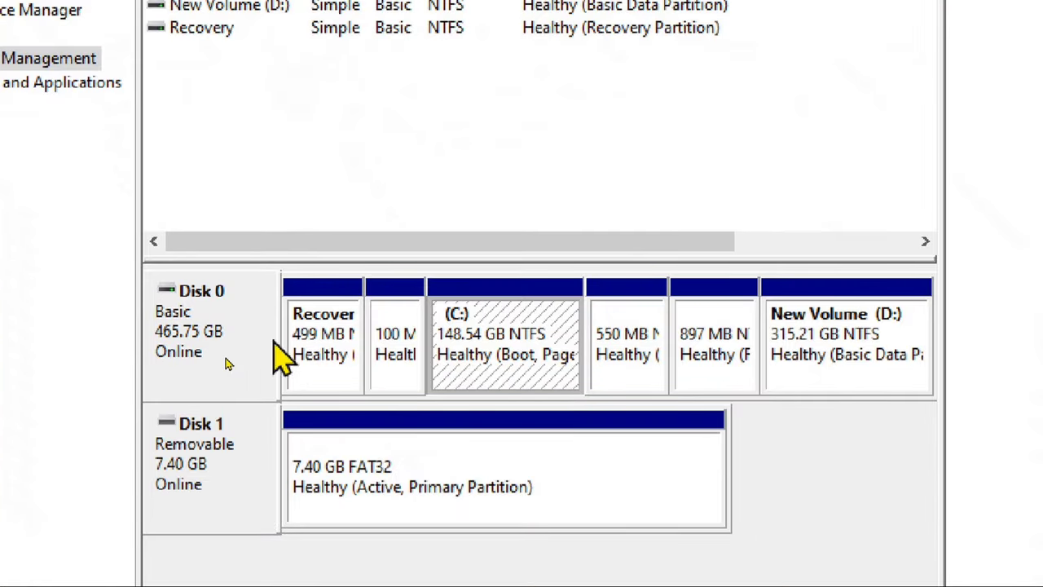
right_click(243, 466)
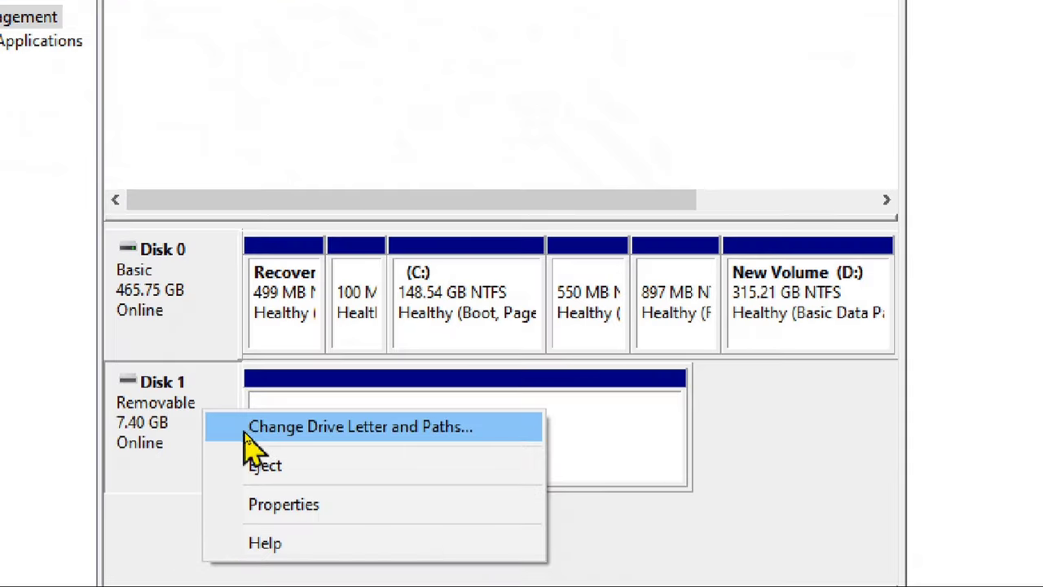
click(361, 432)
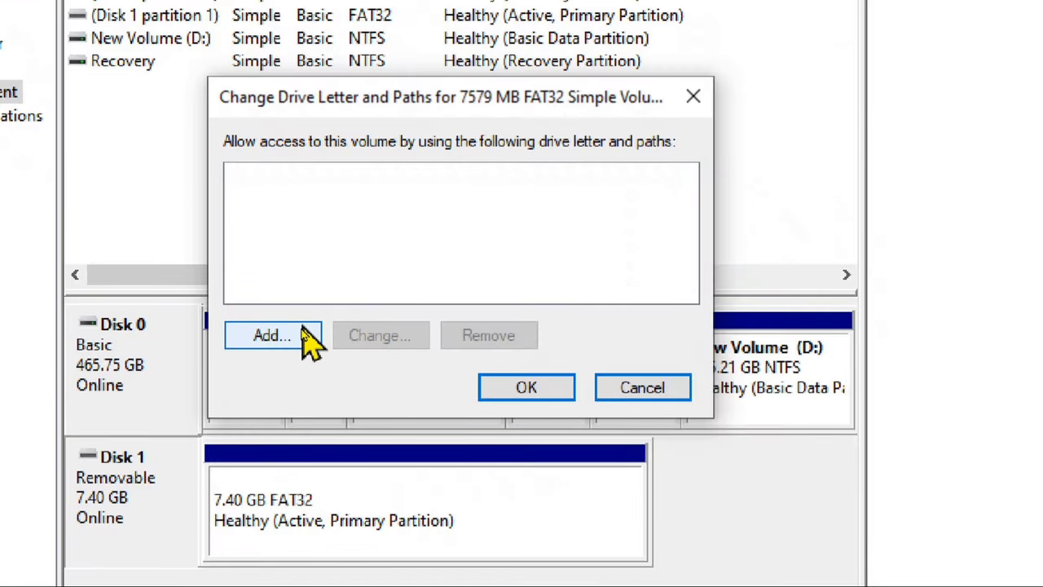
click(300, 336)
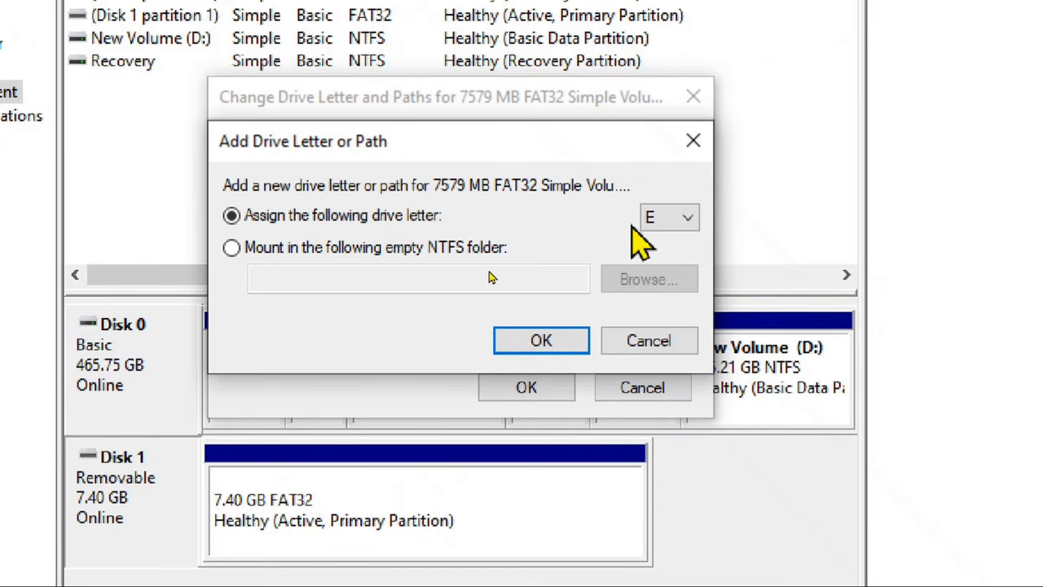
click(681, 223)
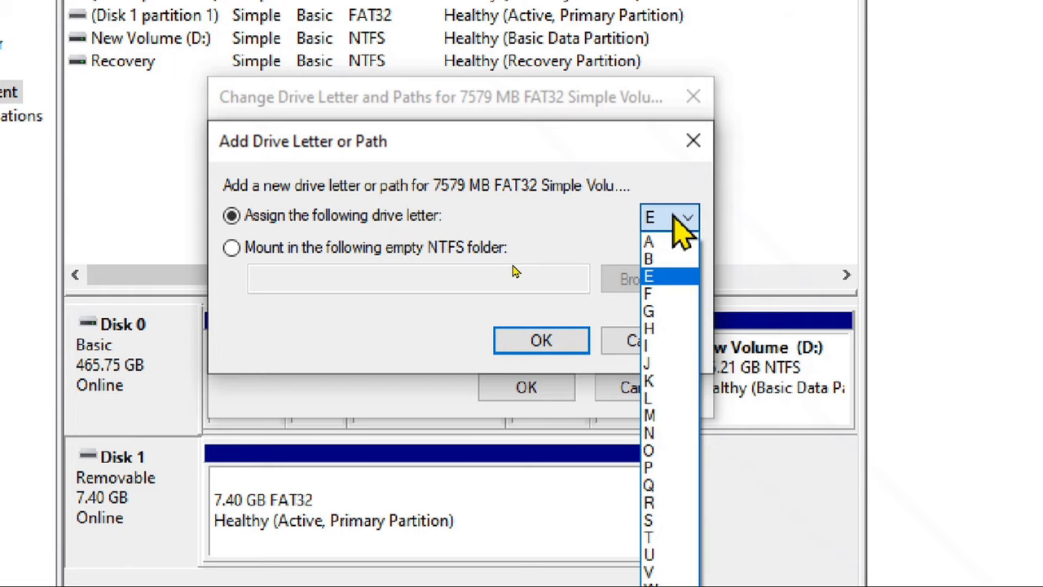
click(674, 217)
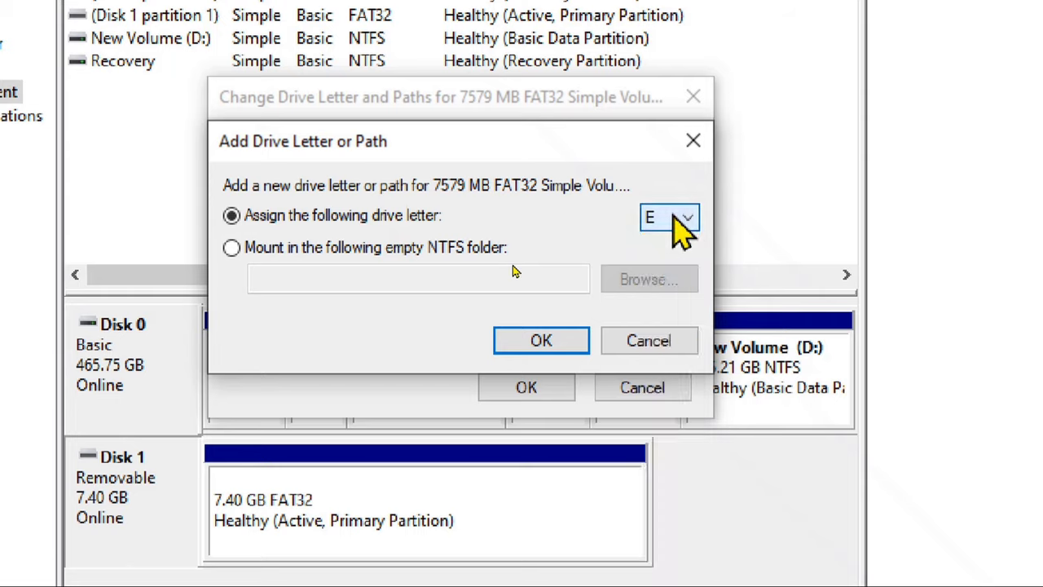
click(540, 341)
click(525, 387)
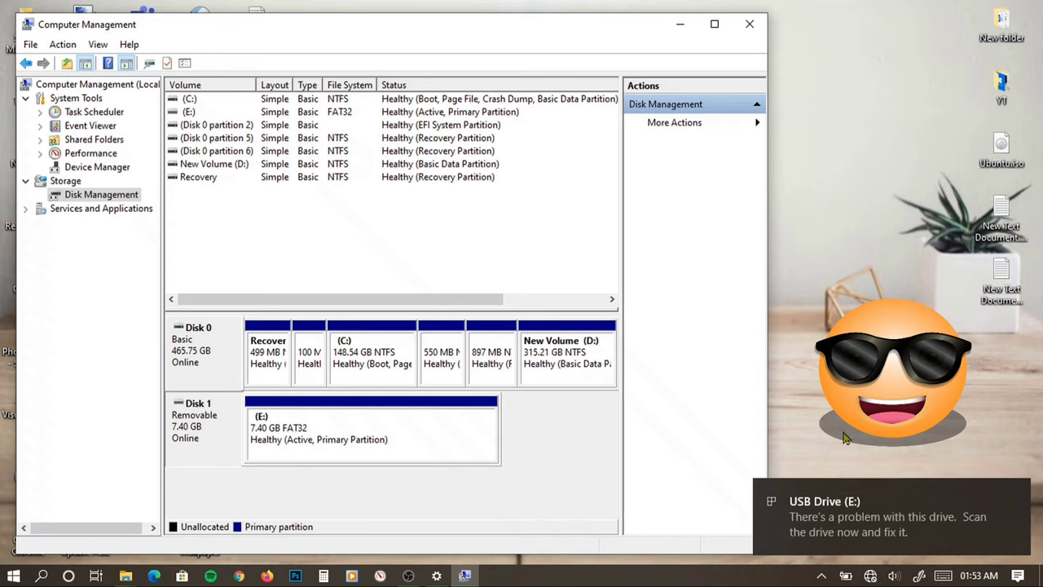
- Scan USB Drive (E:) for errors from its problem notification and repair the drive
click(882, 526)
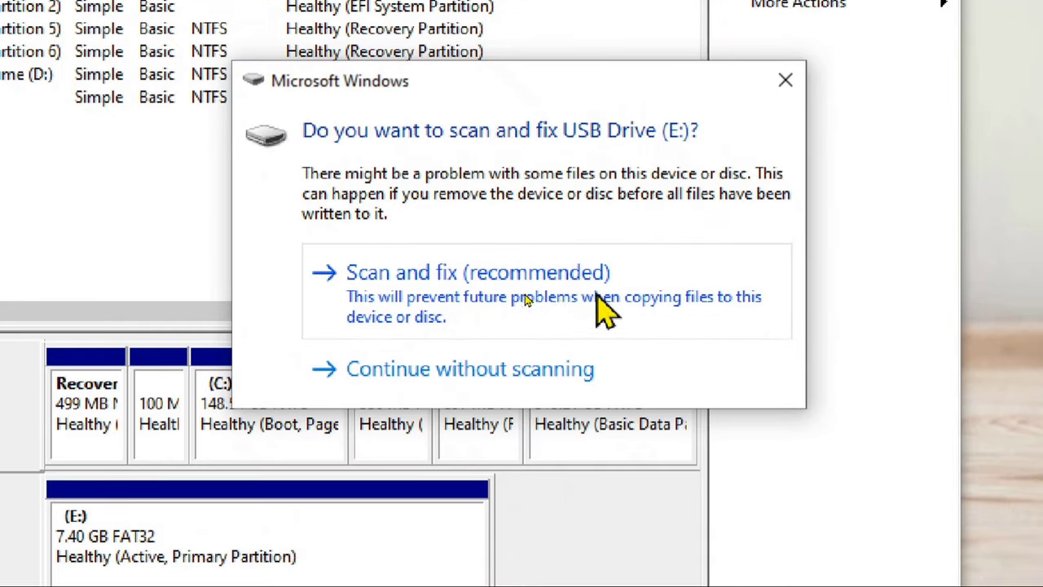
click(484, 287)
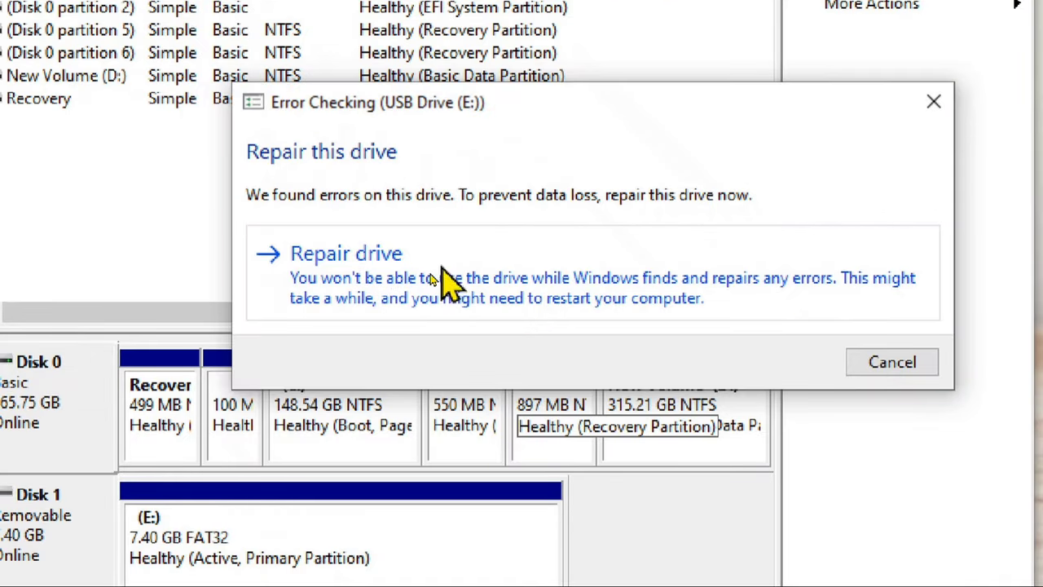
click(497, 277)
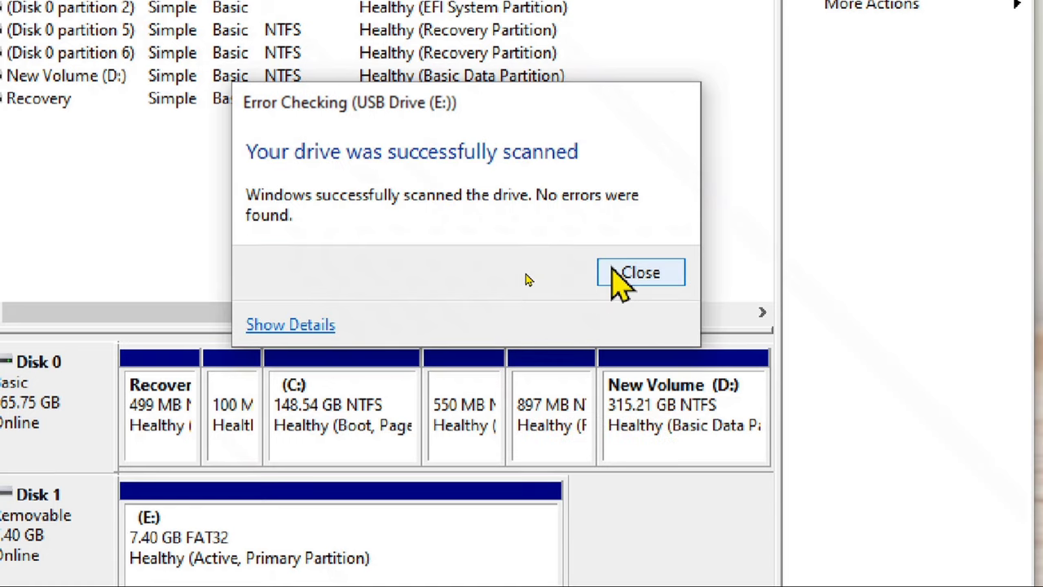
click(619, 273)
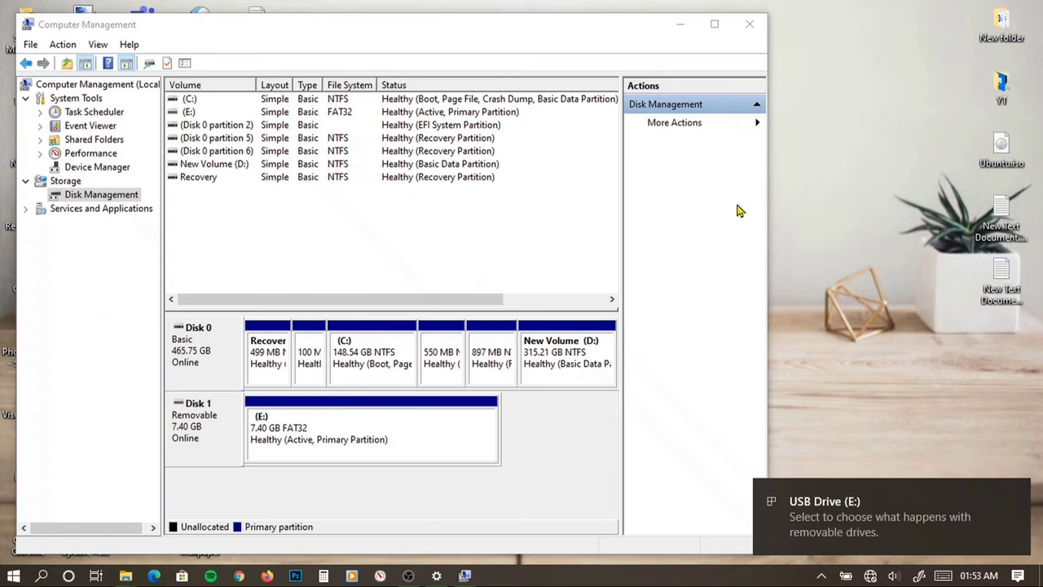
- Check This PC for USB Drive (E:) among the devices and drives, and close the window
click(685, 30)
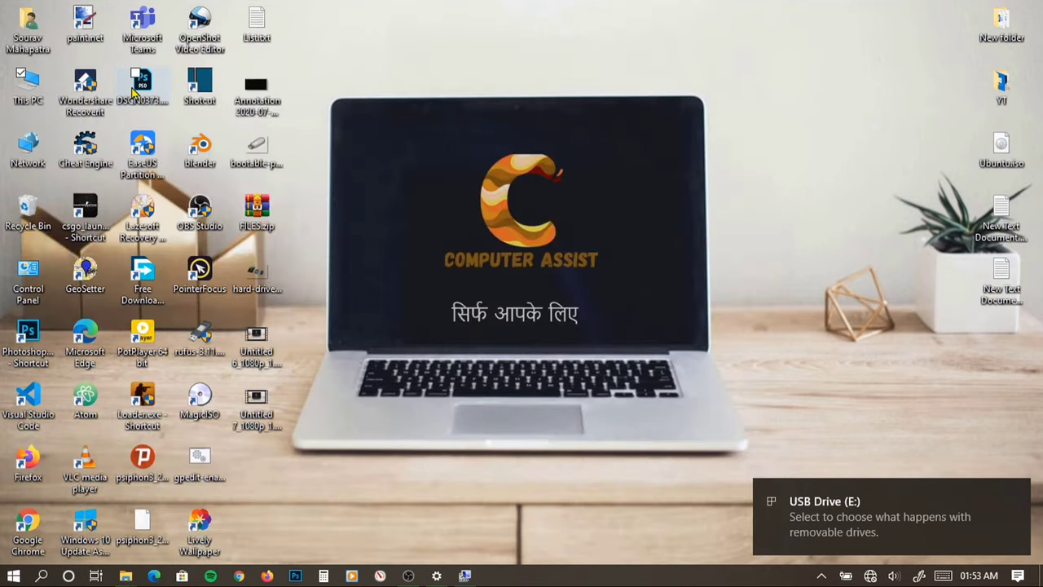
double_click(34, 92)
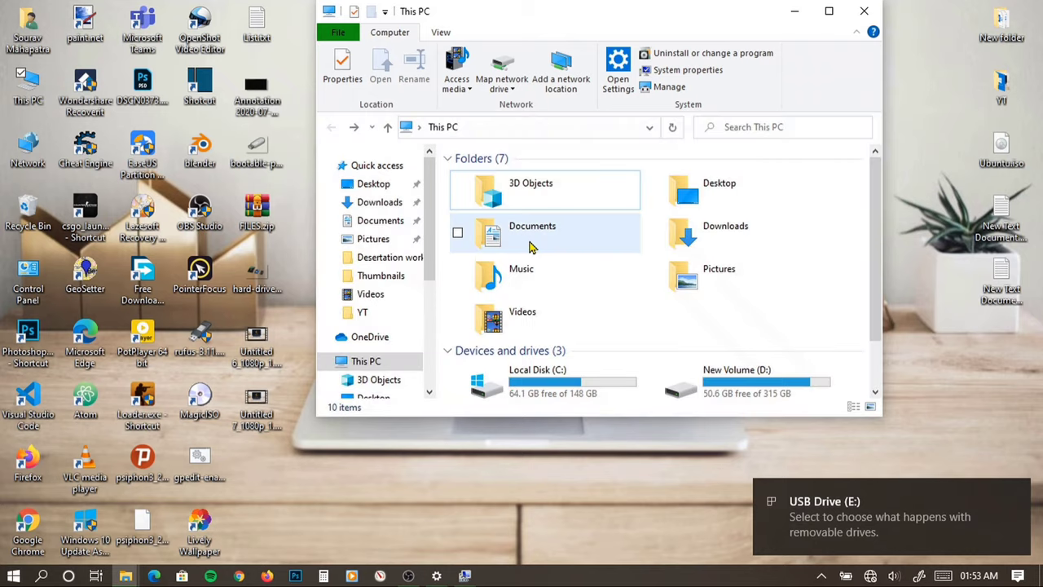
click(825, 14)
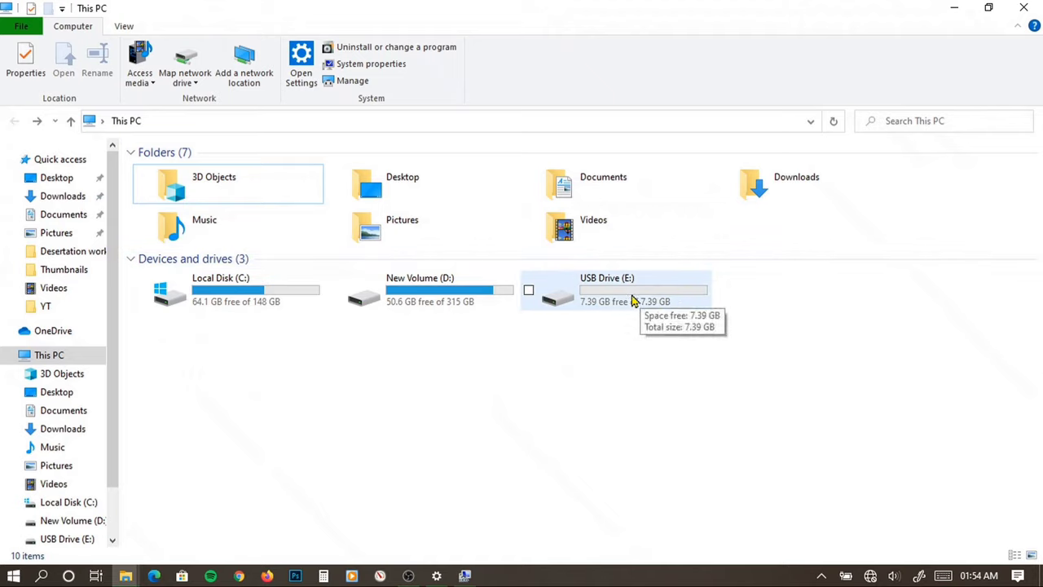
click(632, 297)
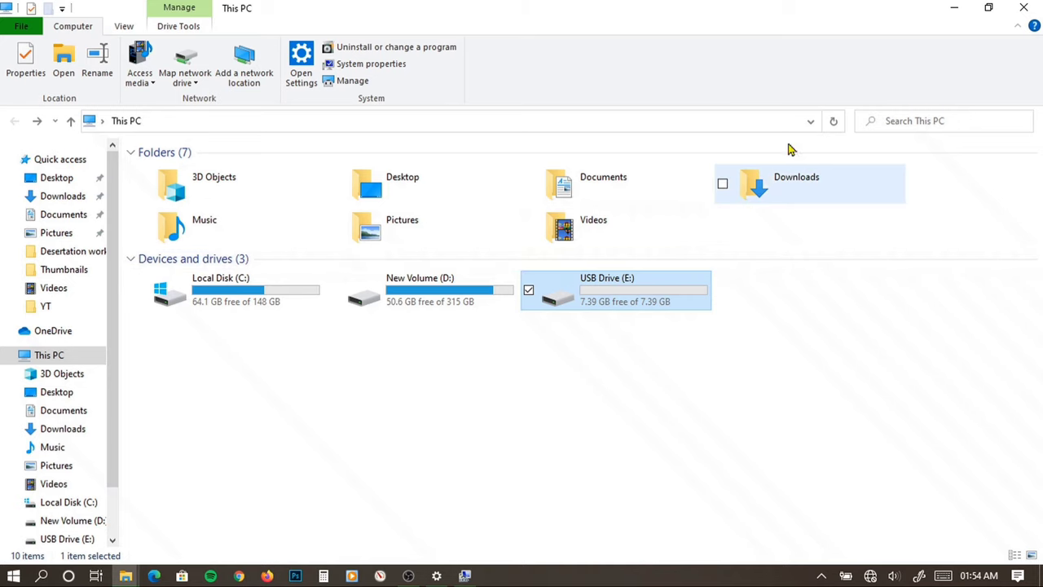
click(1024, 7)
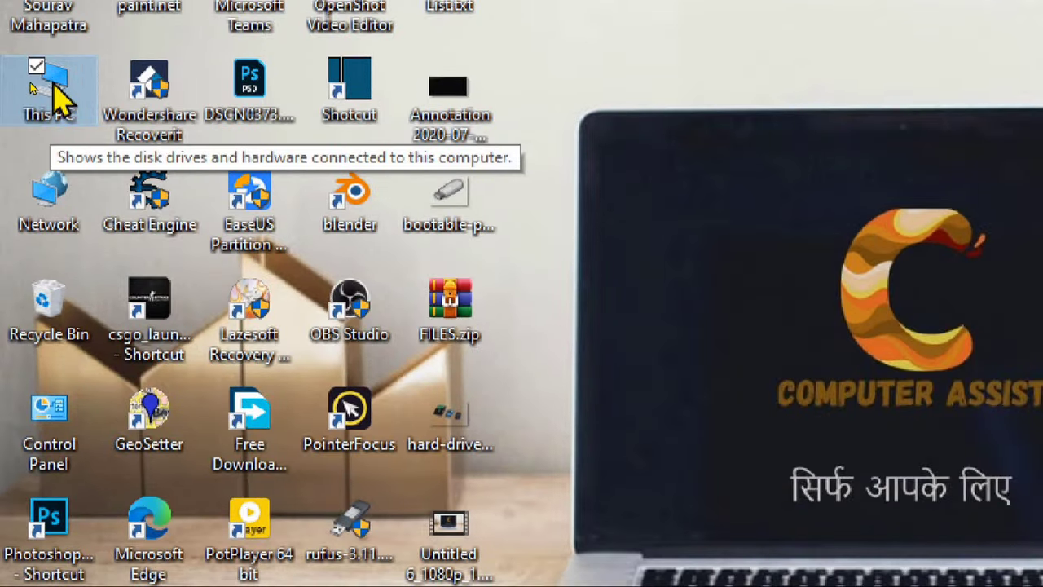
- Open Device Manager within Computer Management for this PC and show hidden devices
right_click(49, 86)
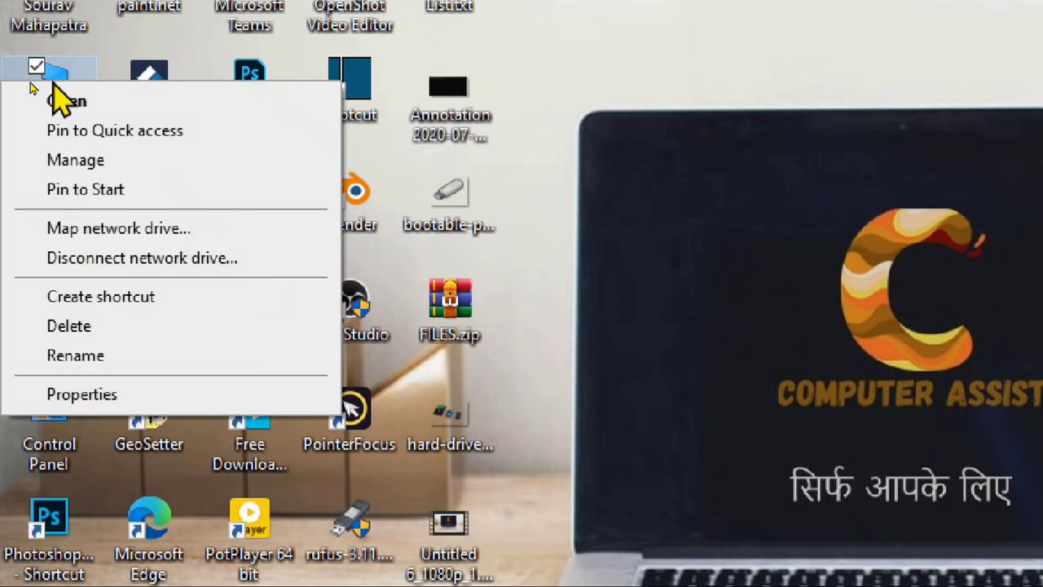
click(106, 160)
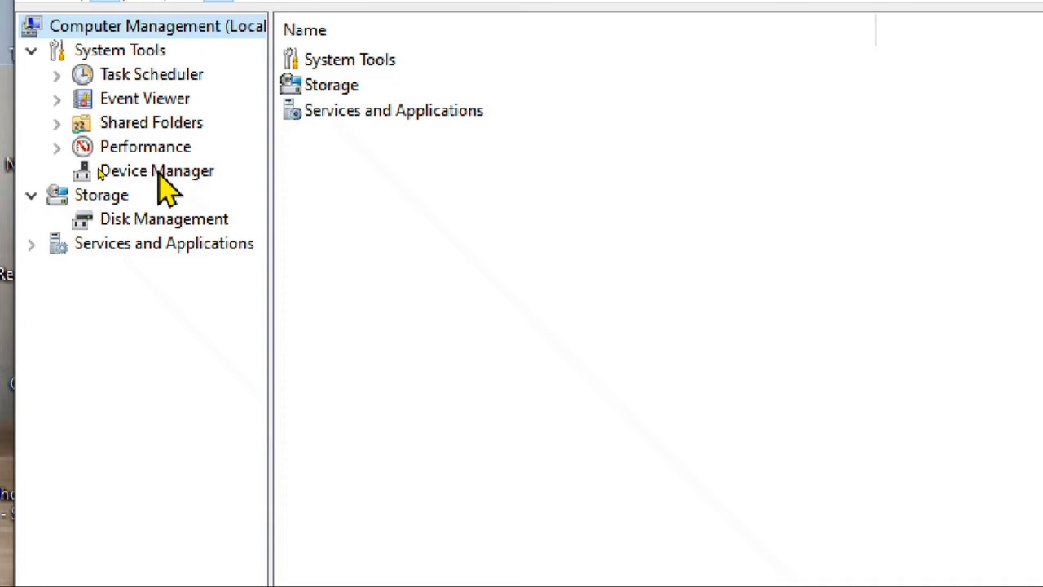
click(159, 173)
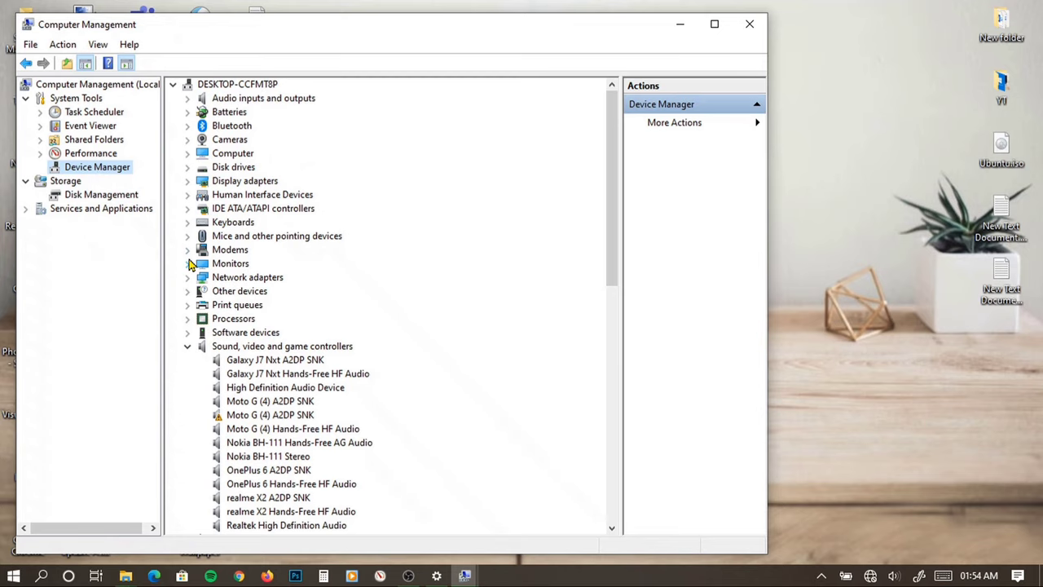
click(188, 345)
click(187, 373)
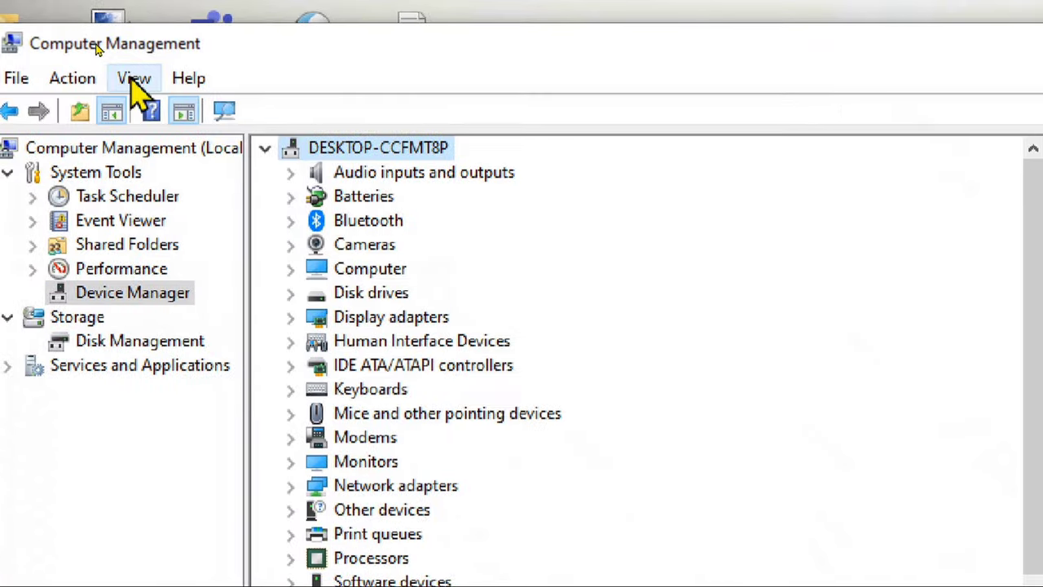
click(135, 79)
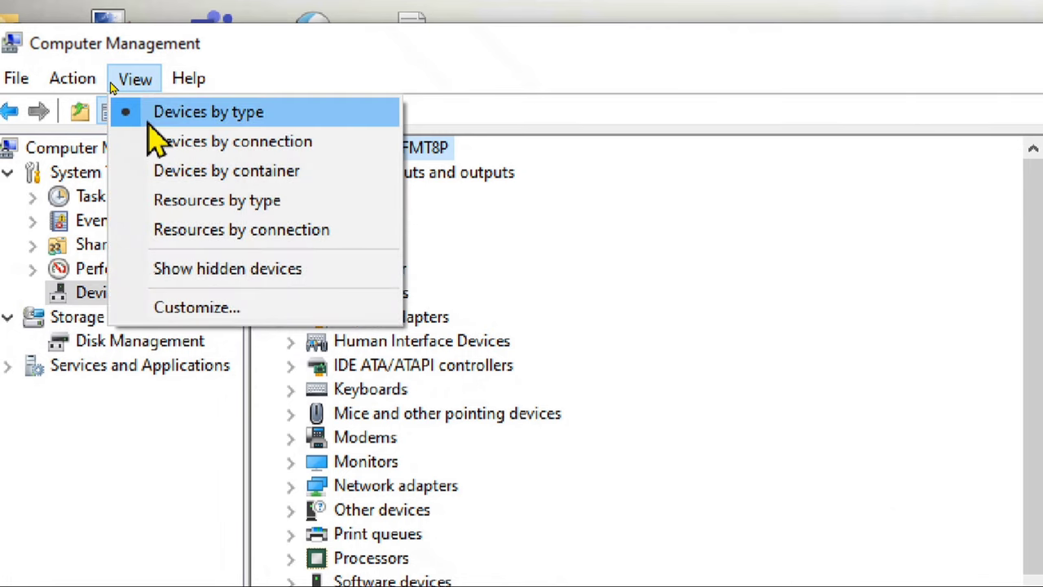
click(236, 269)
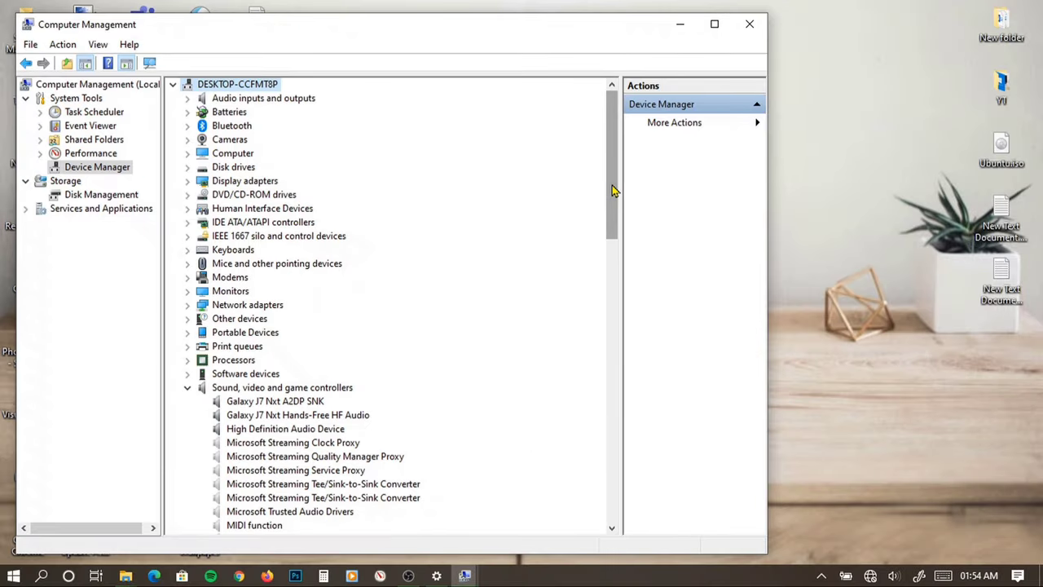
- Uninstall the greyed-out USB Mass Storage Device under Universal Serial Bus controllers
drag(614, 191, 617, 524)
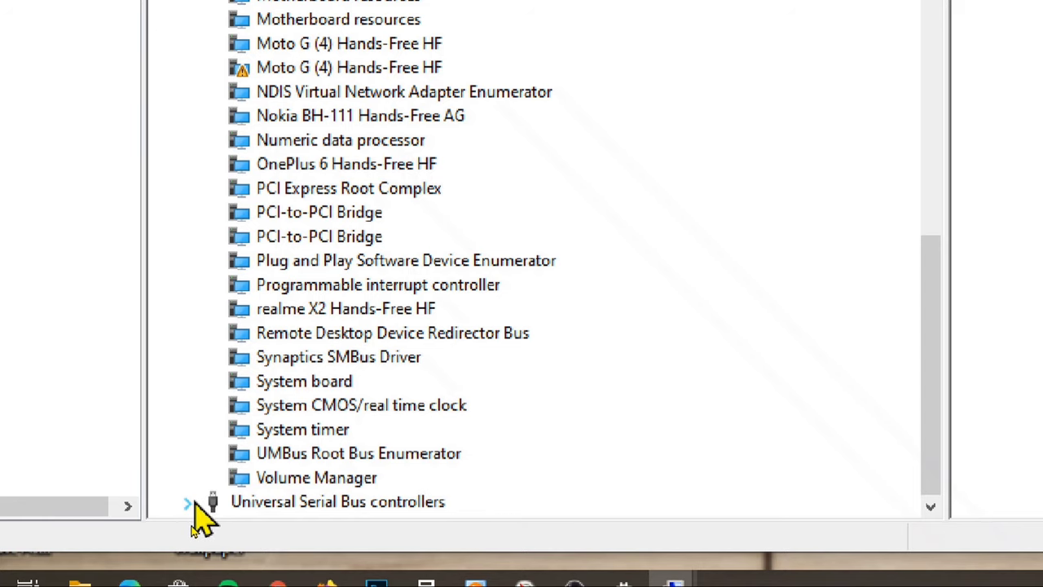
click(187, 502)
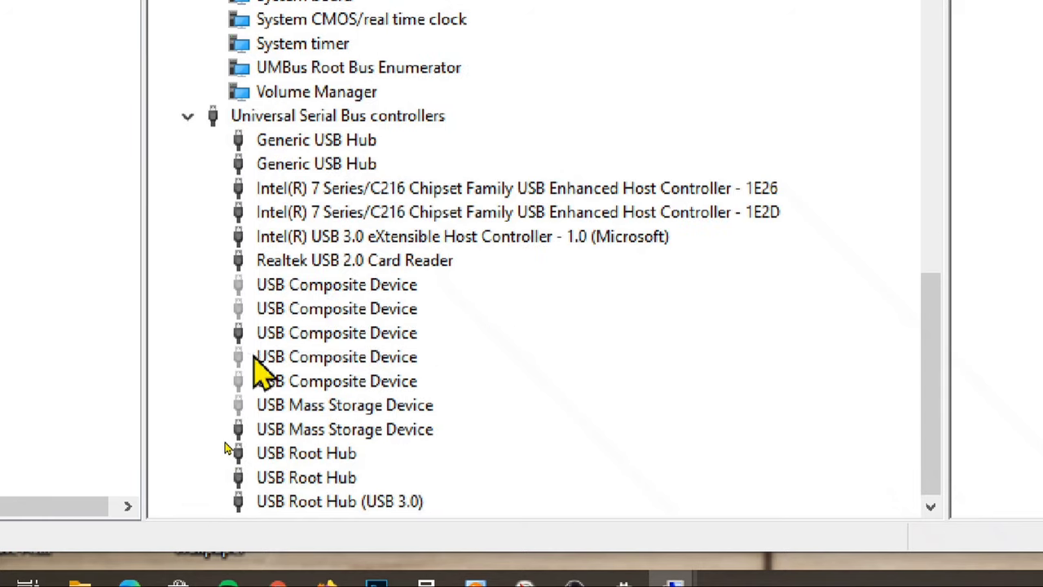
click(366, 411)
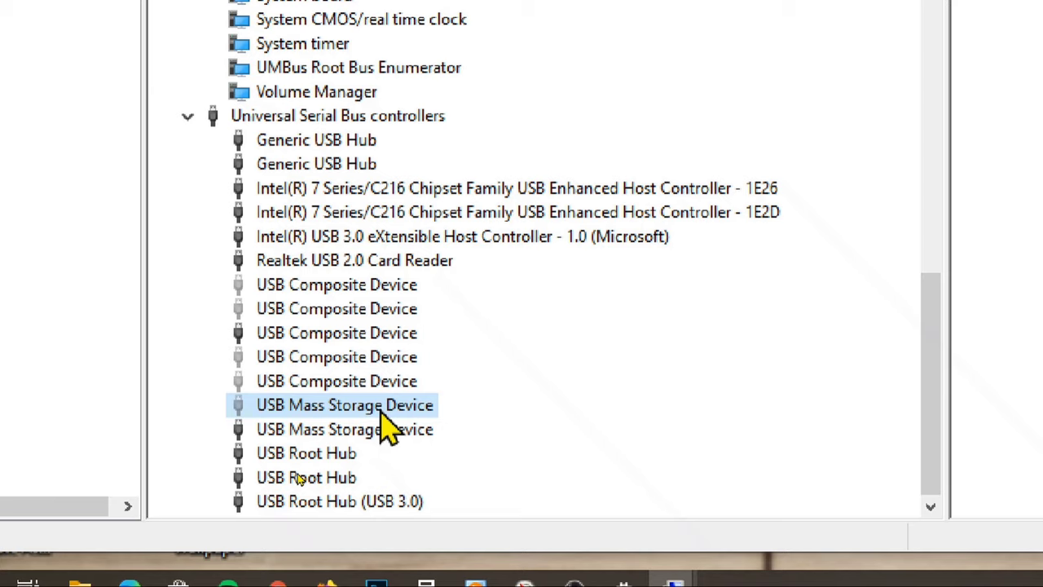
right_click(379, 411)
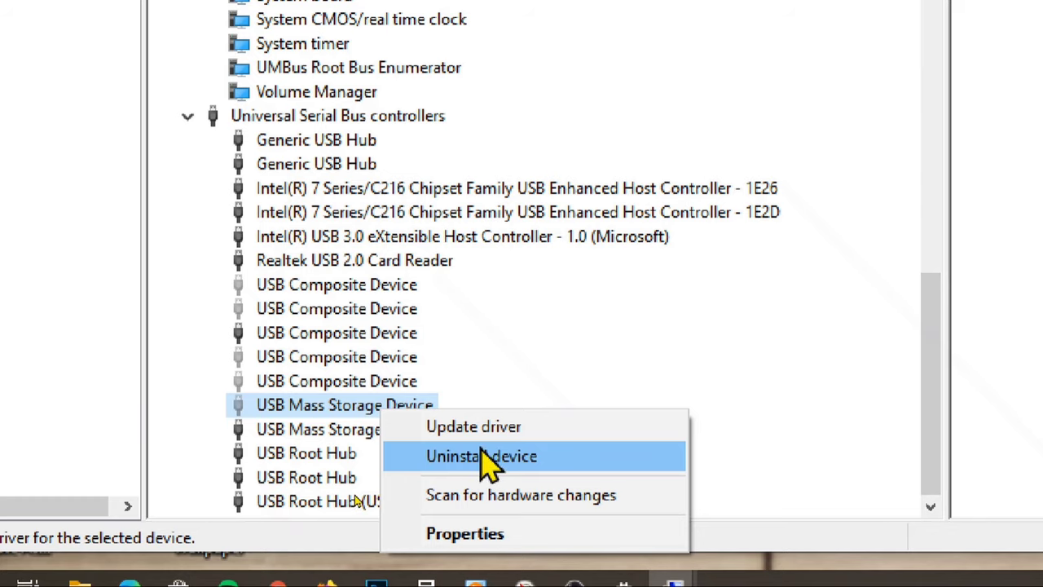
click(486, 461)
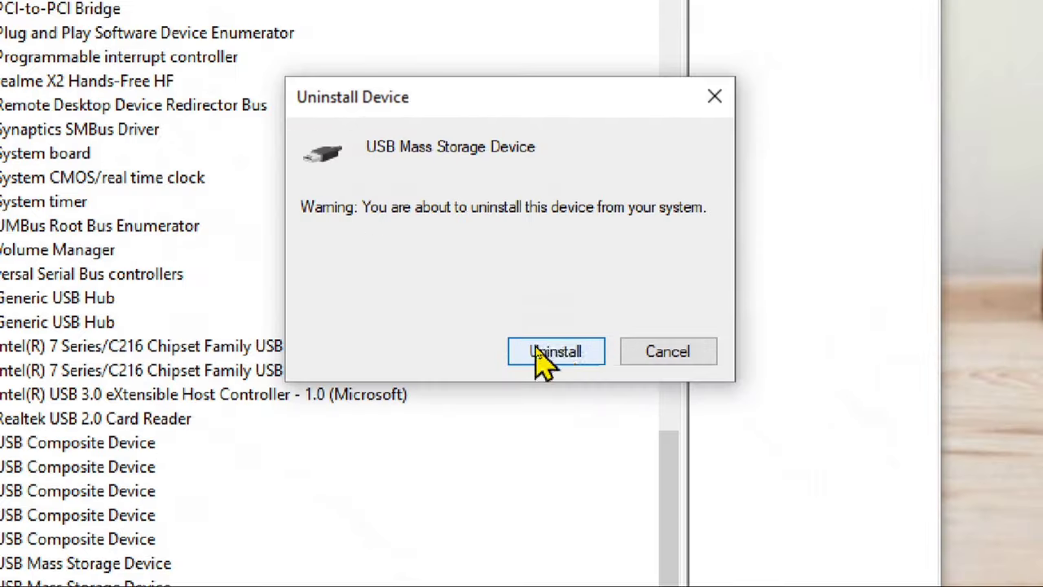
click(533, 353)
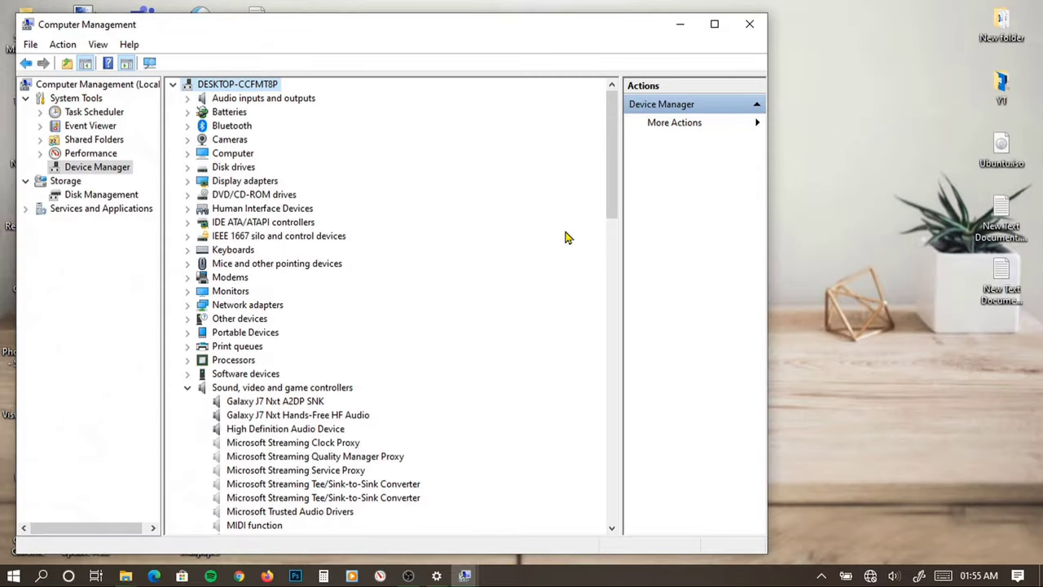
- Uninstall the remaining USB Mass Storage Device under Universal Serial Bus controllers and scan for hardware changes
drag(612, 215, 616, 524)
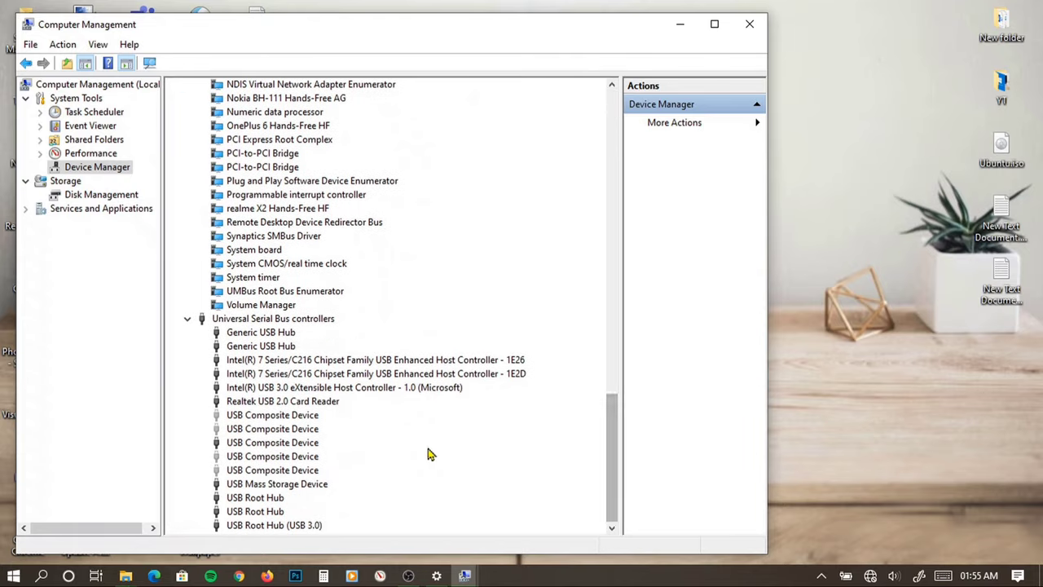
click(318, 485)
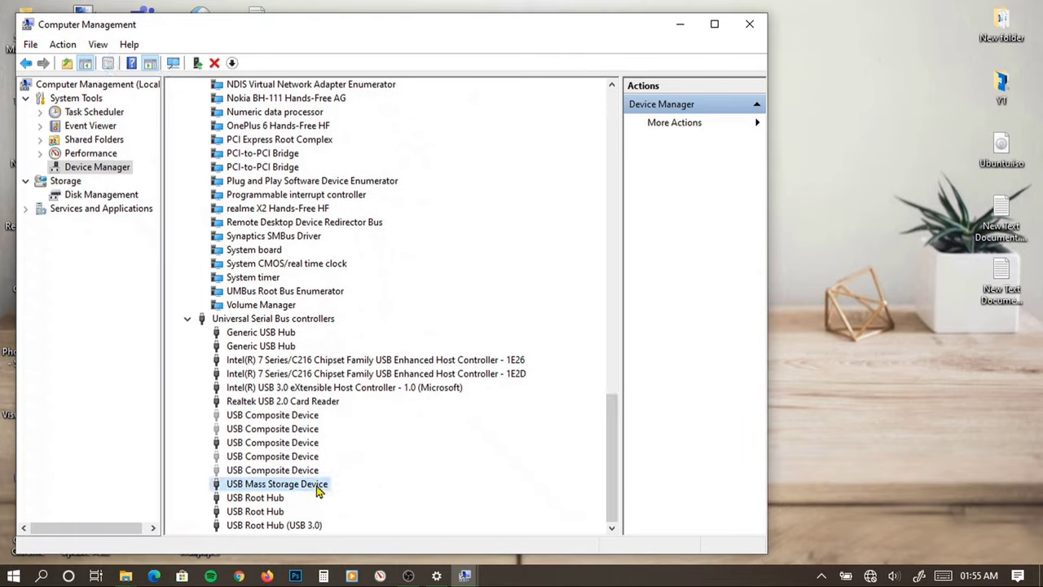
right_click(317, 488)
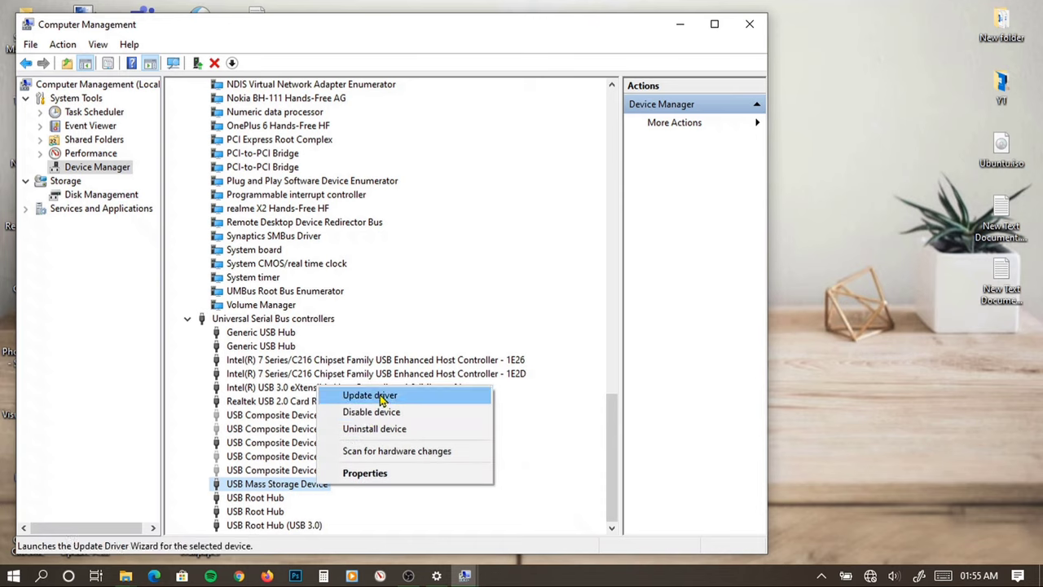
click(383, 429)
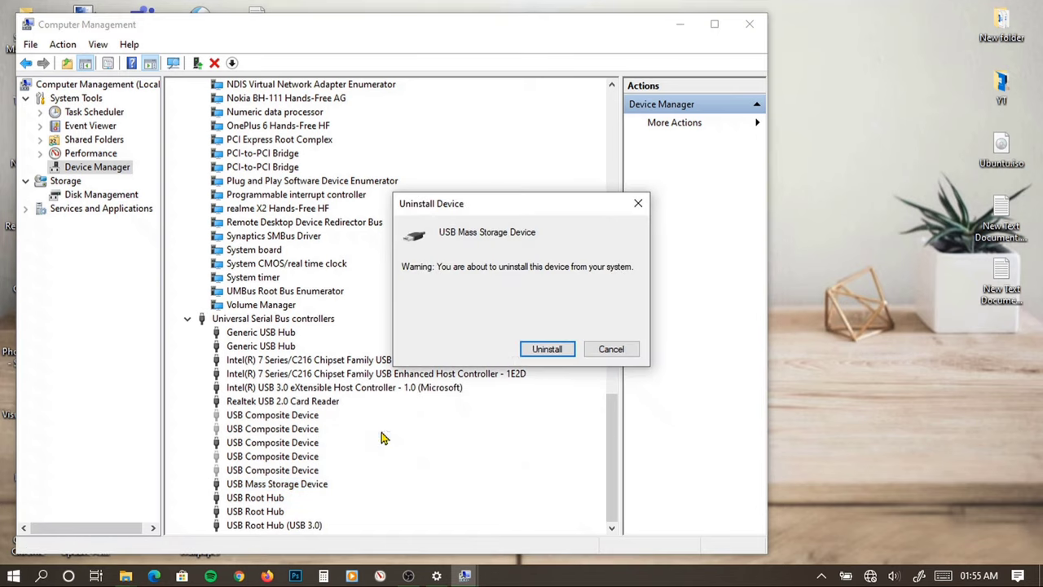
click(547, 347)
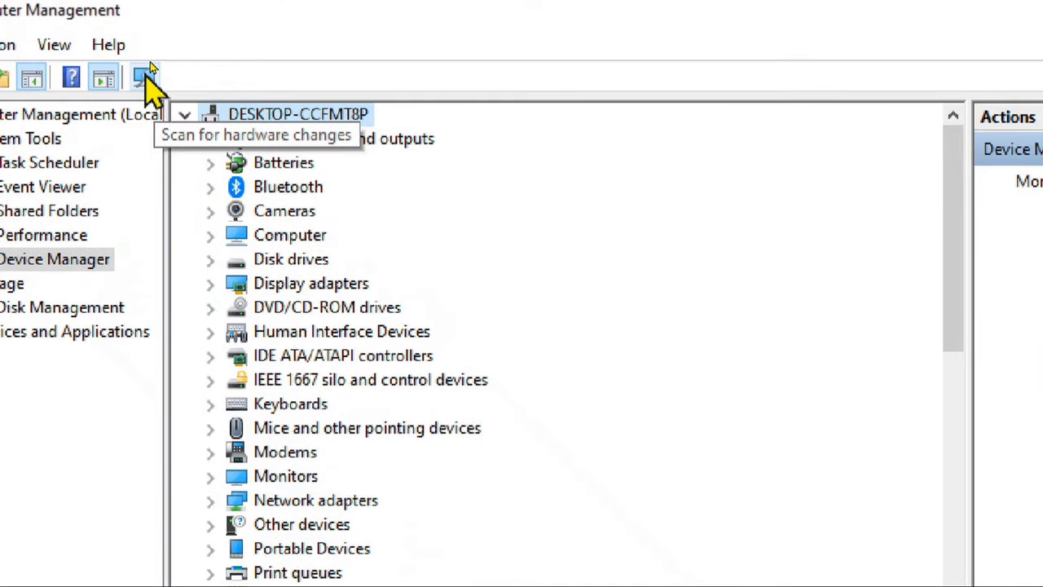
click(143, 77)
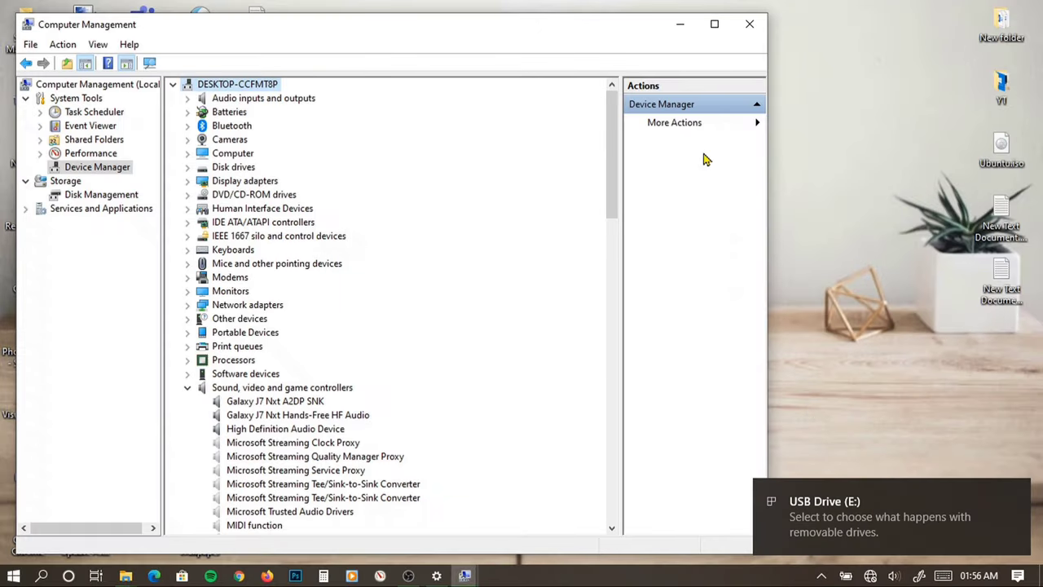
- Close Computer Management and open Command Prompt with administrator rights, allowing it to make changes to the device
click(742, 28)
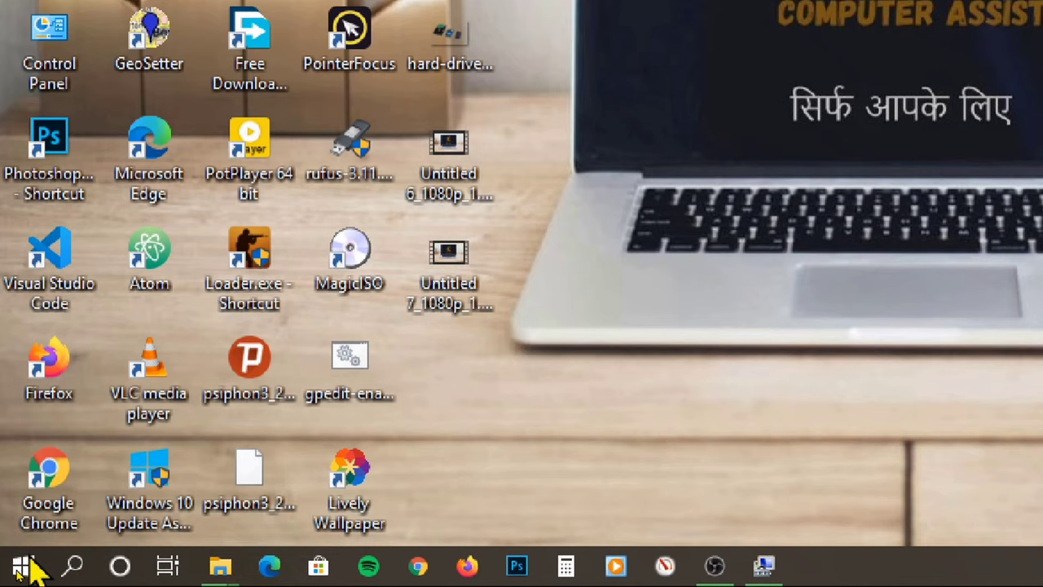
right_click(18, 570)
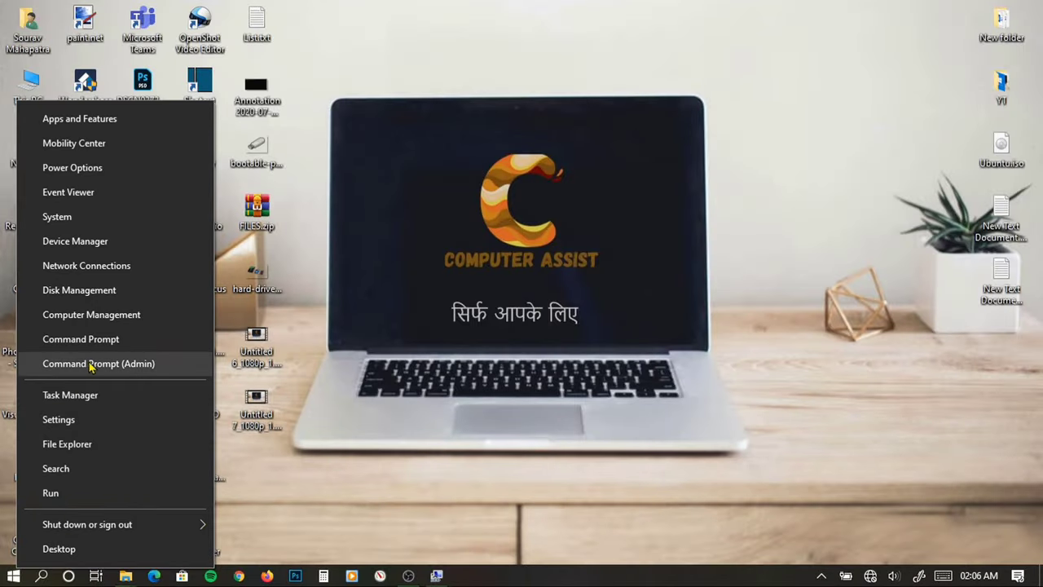
click(140, 369)
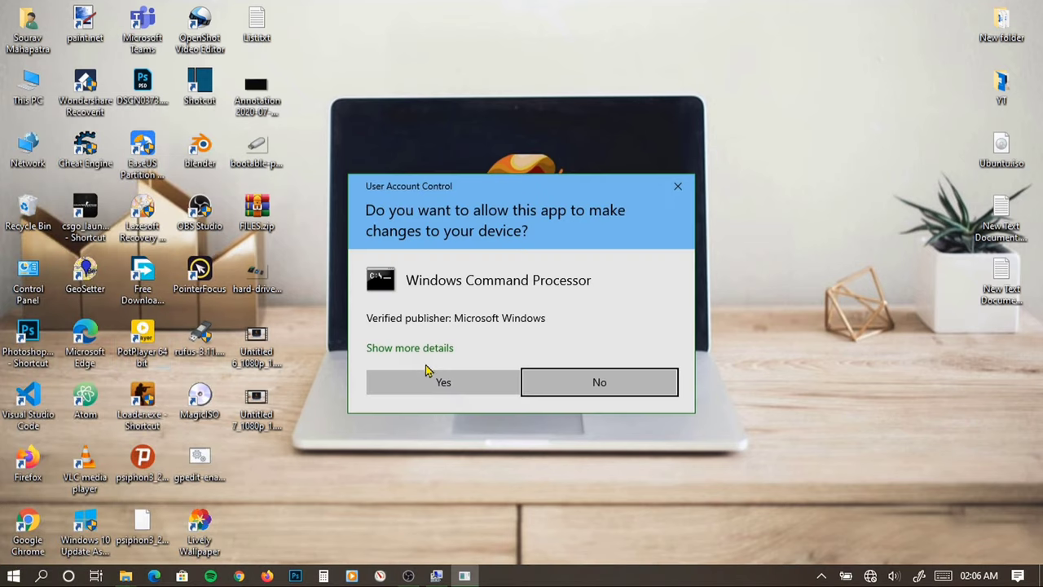
click(440, 385)
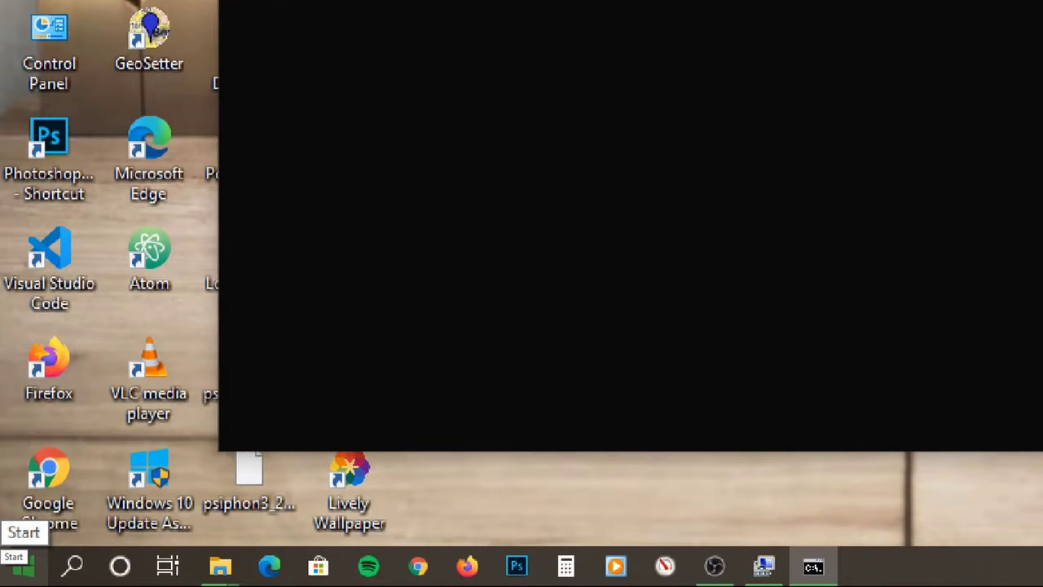
- Review the taskbar setting that replaces Command Prompt with Windows PowerShell in the Start button's menu, and close Settings
right_click(20, 565)
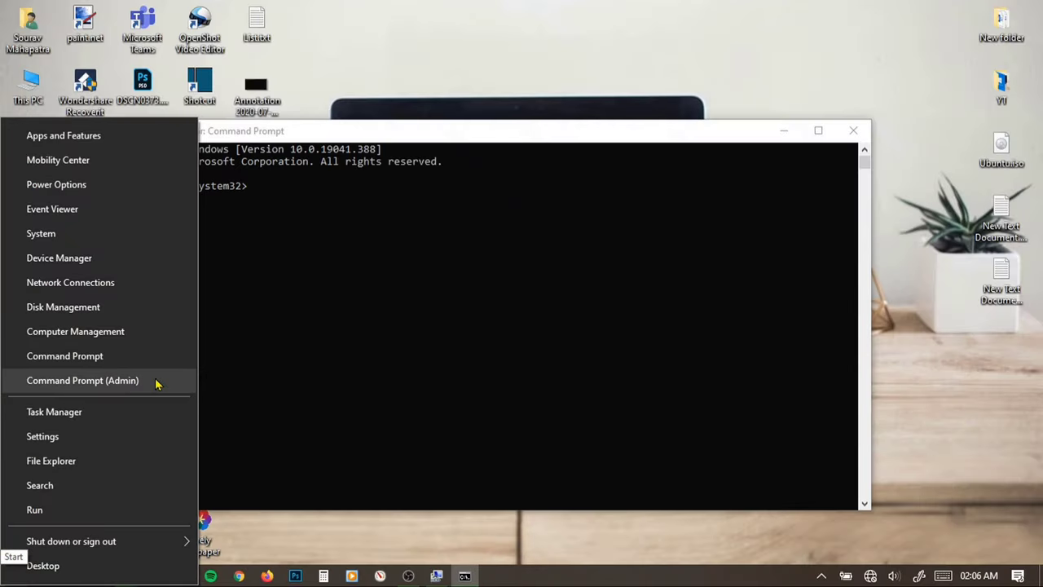
click(346, 450)
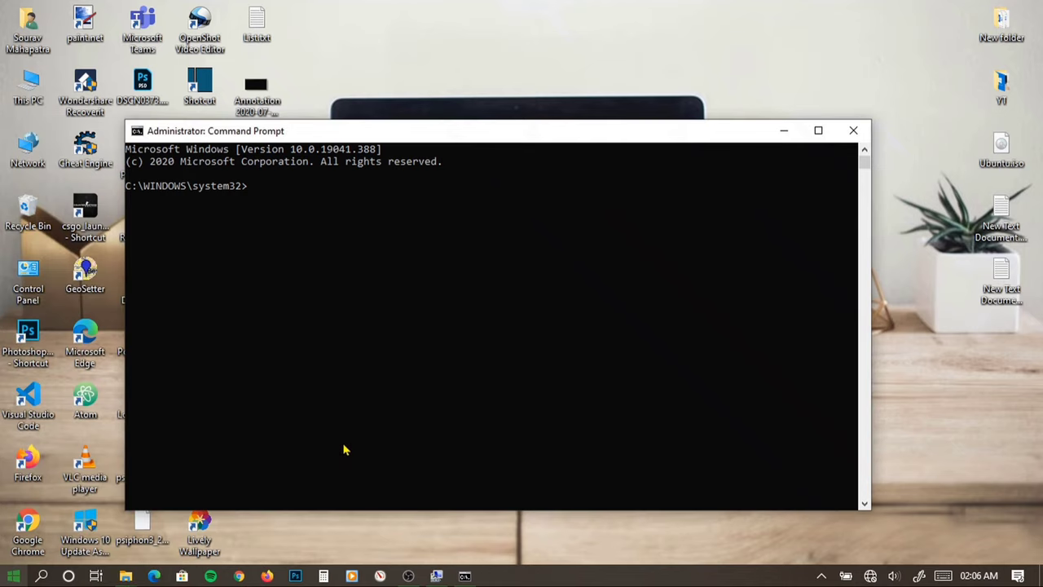
right_click(597, 576)
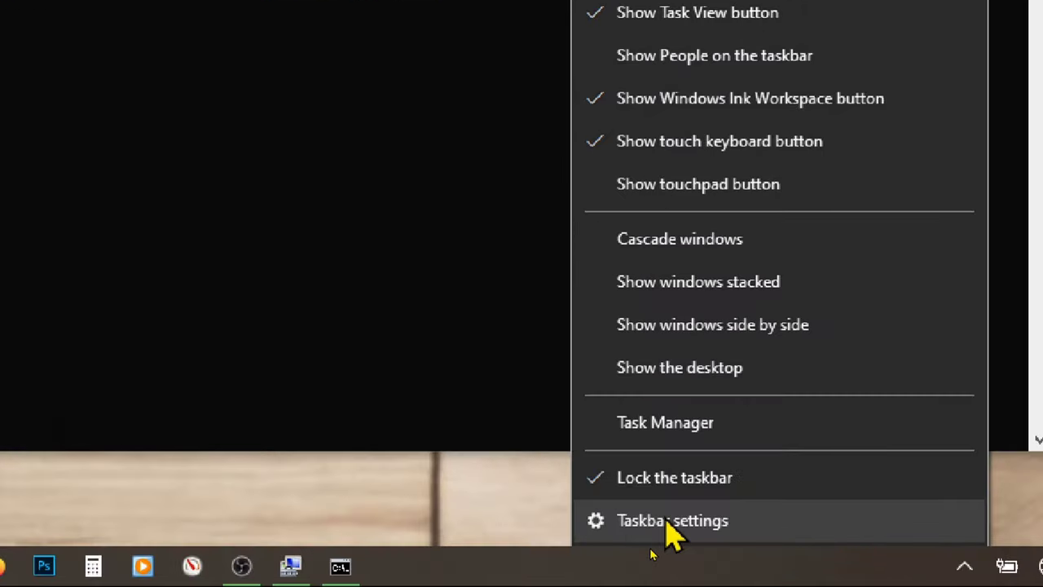
click(697, 522)
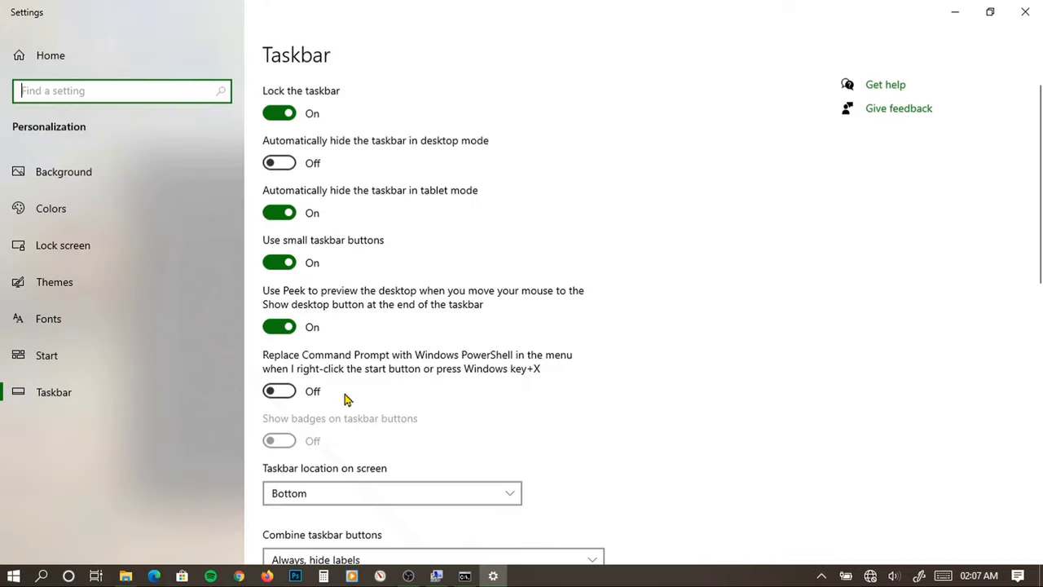
click(1025, 13)
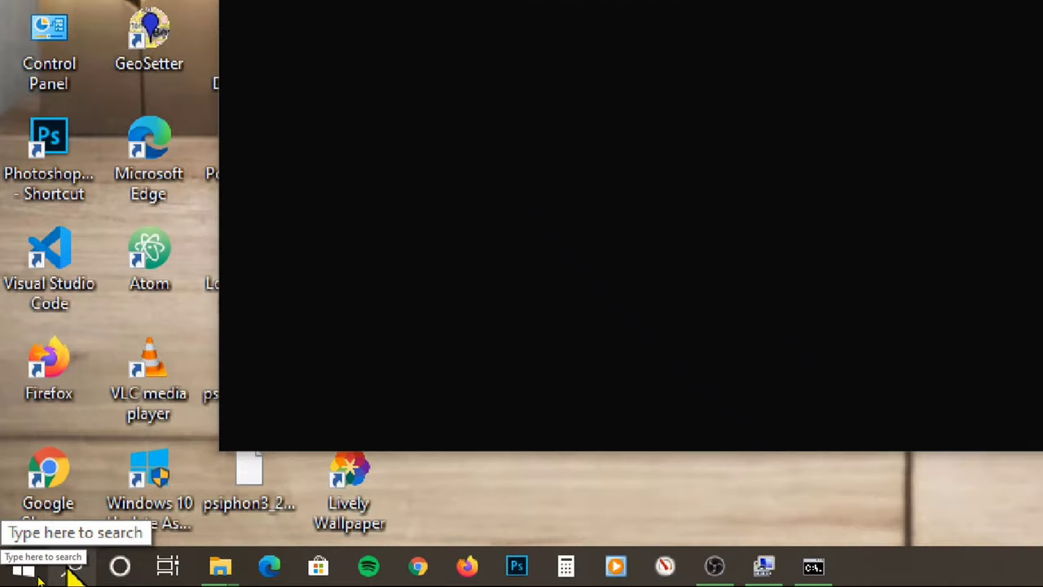
- Search Windows for cmd, run Command Prompt as administrator, and close the earlier Command Prompt window behind it
click(74, 572)
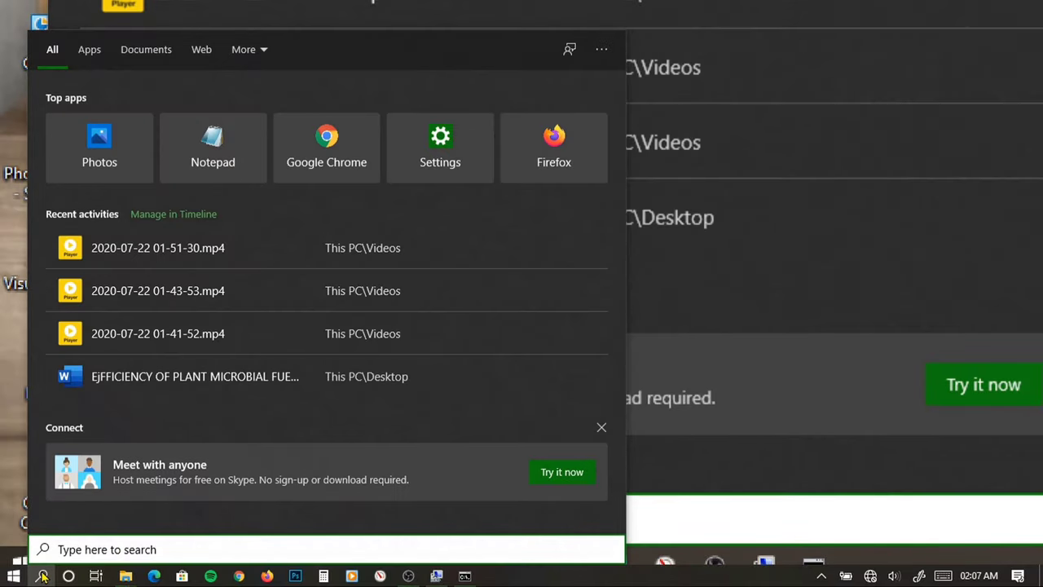
text(cmd)
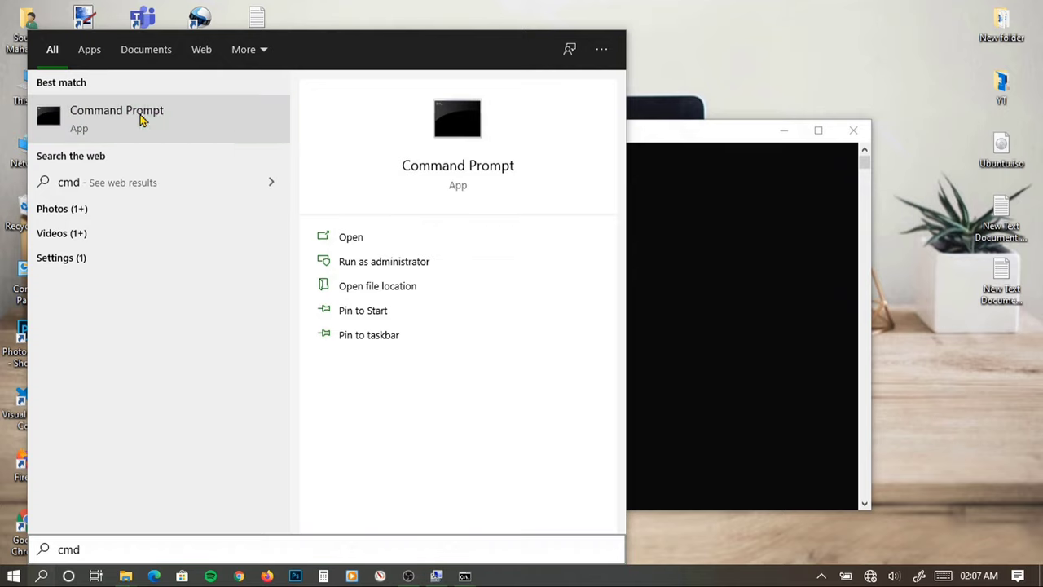
right_click(141, 119)
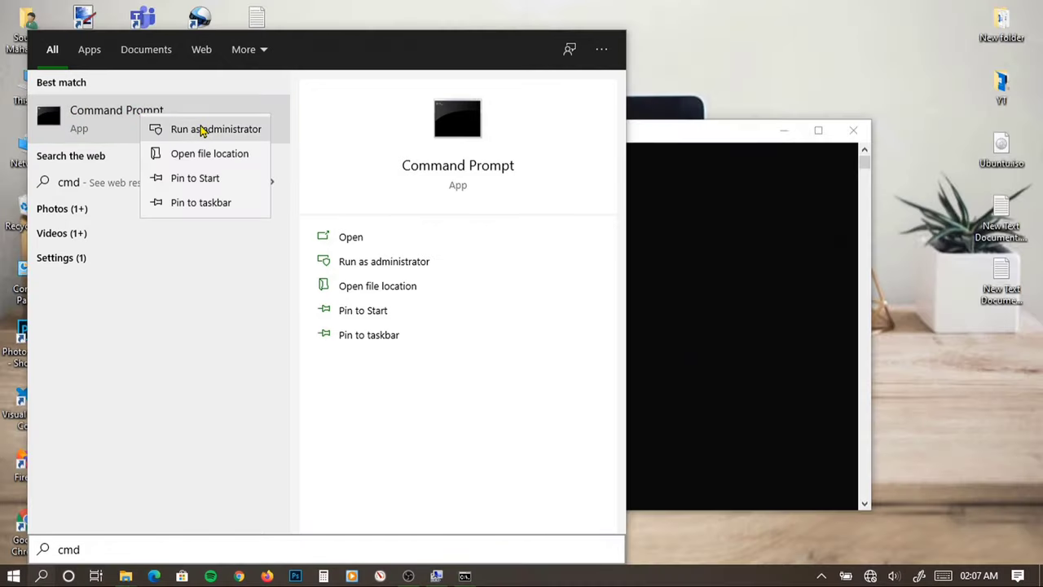
click(202, 133)
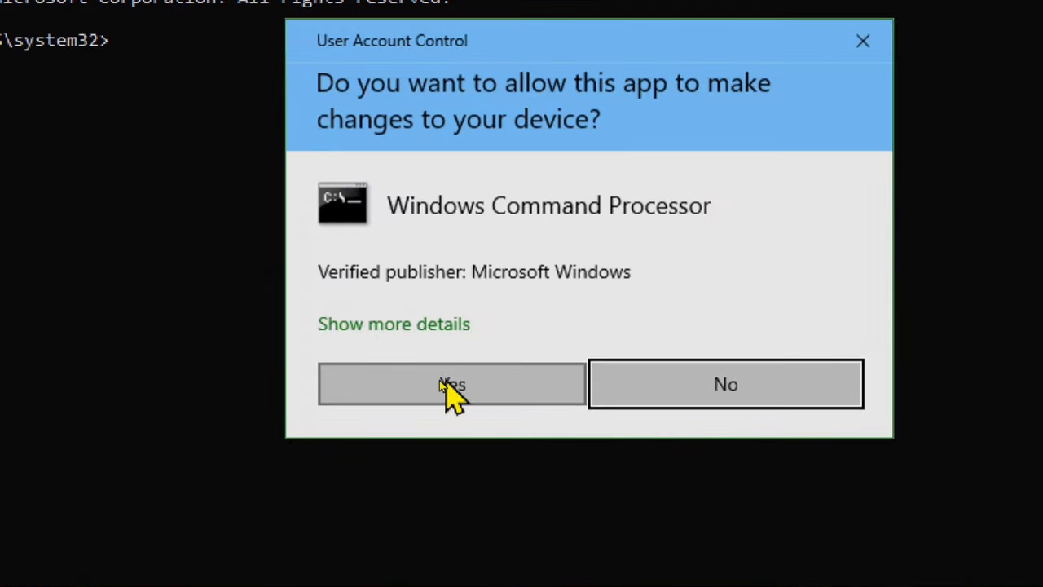
click(437, 383)
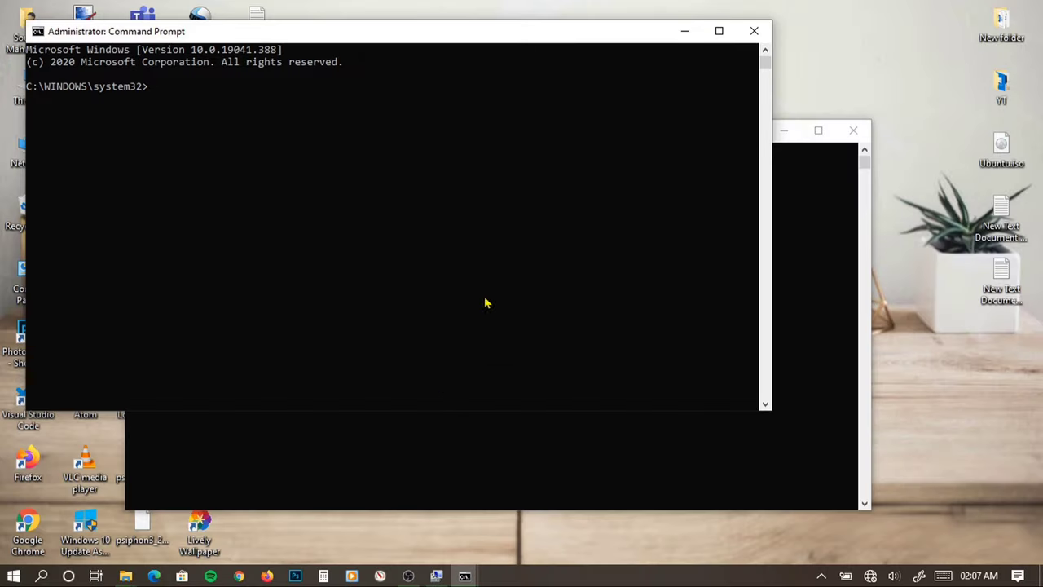
click(848, 136)
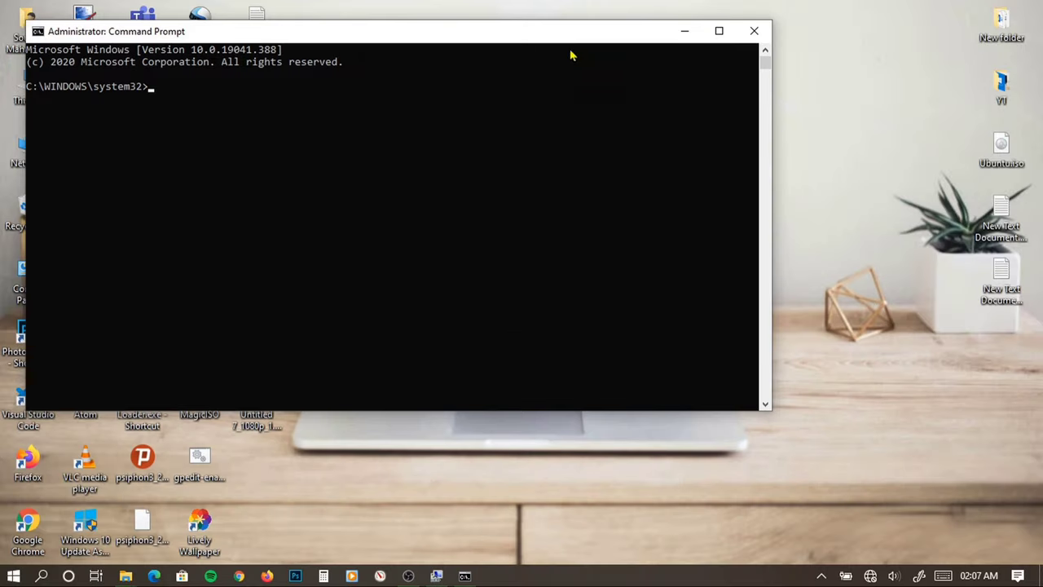
- Move the administrator Command Prompt window nearer the middle of the desktop and start the diskpart utility in it
drag(531, 39, 722, 111)
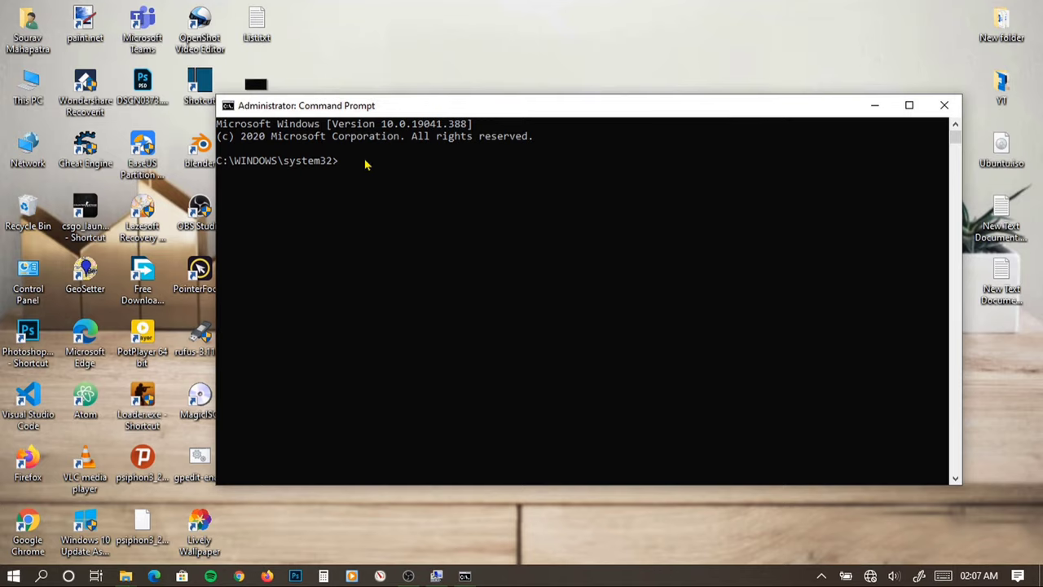
text(d)
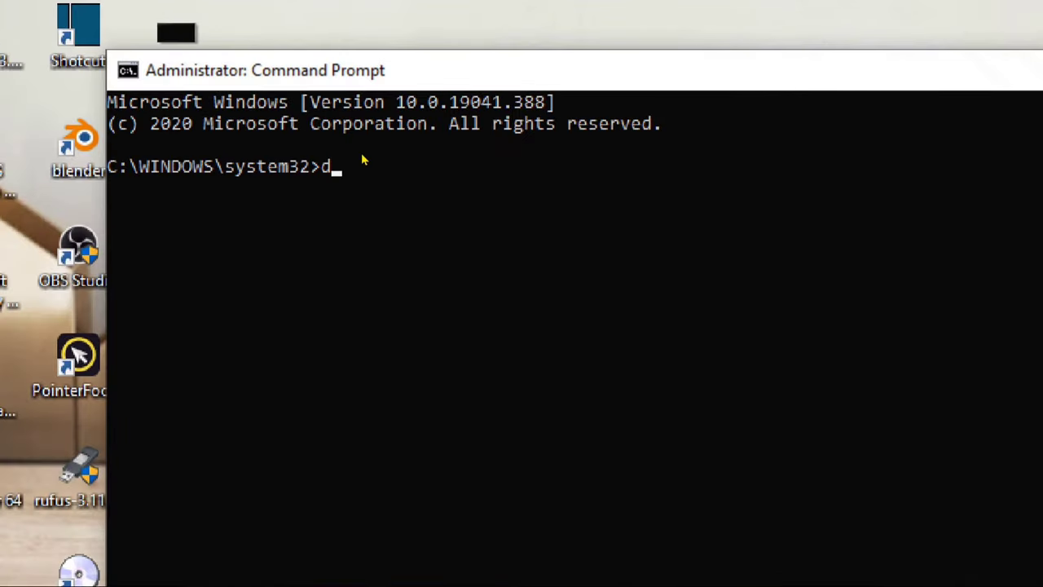
text(iskpart)
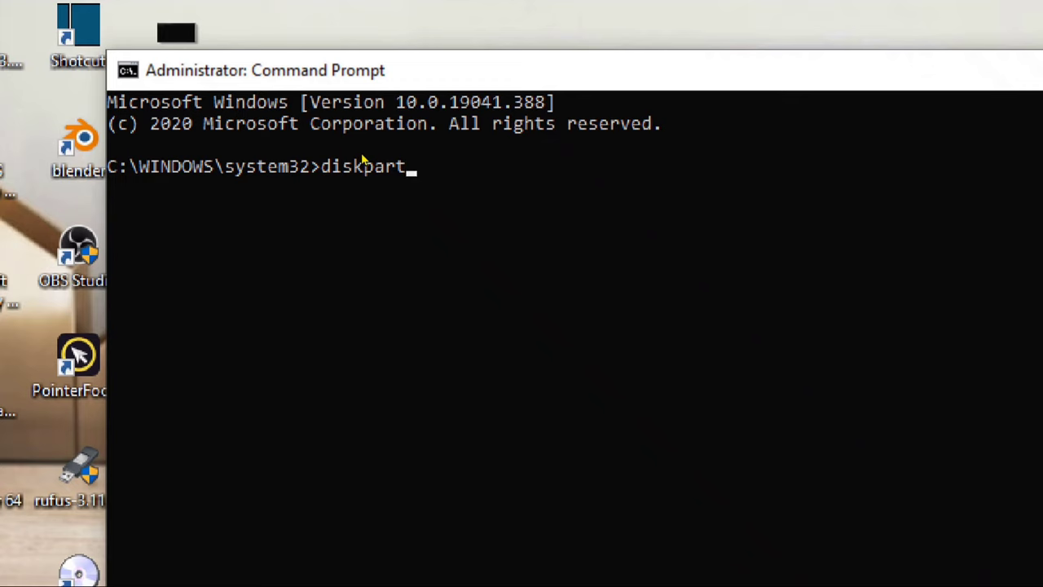
key(Return)
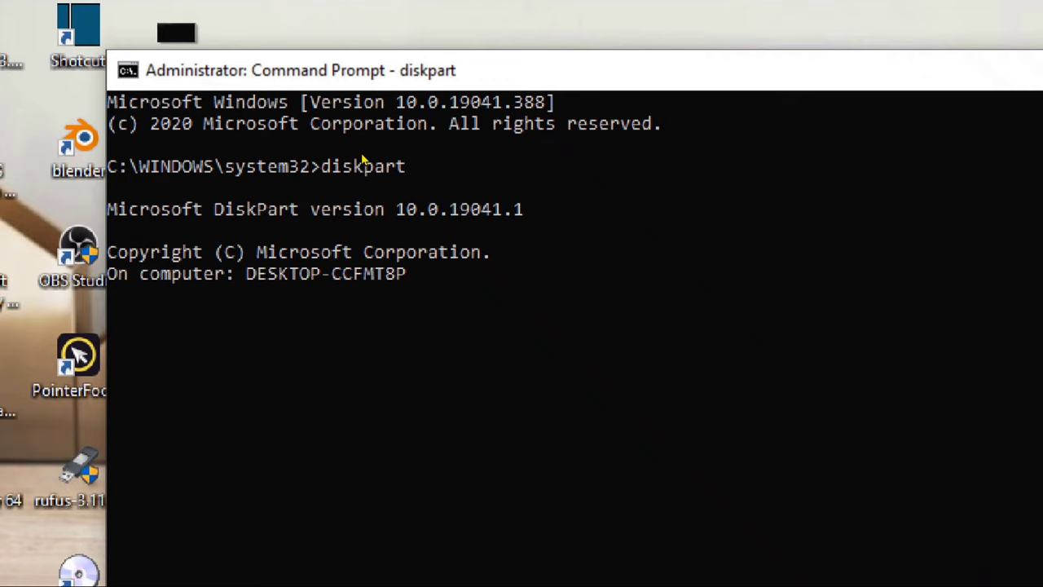